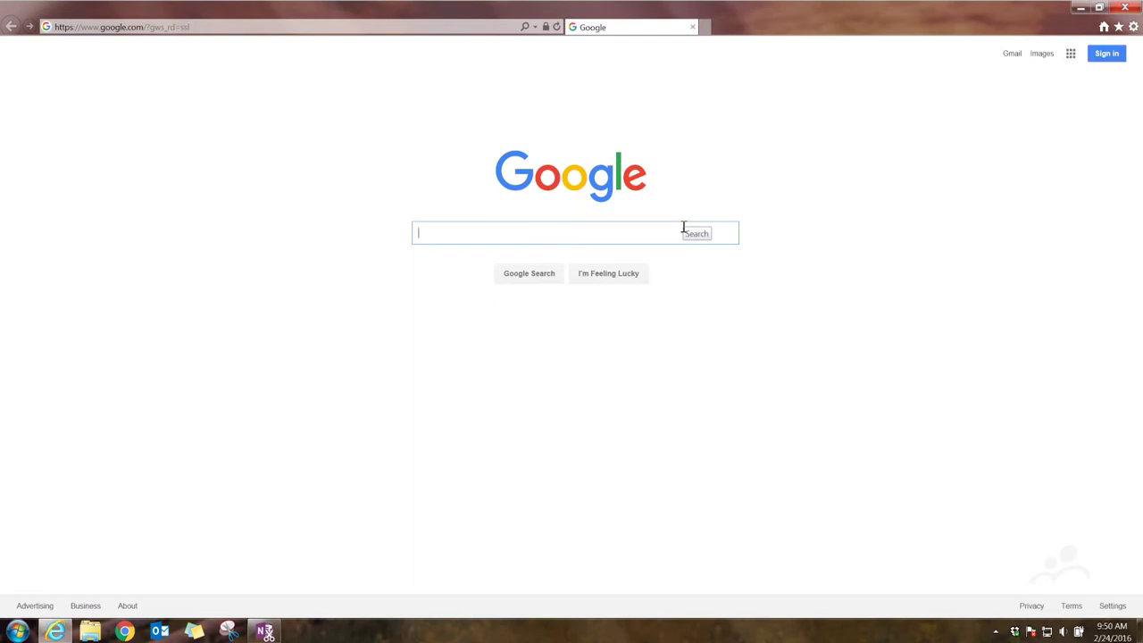
Go to youtube.com and bring up the Google sign-in page for YouTube.
click(117, 28)
text(youtube.com)
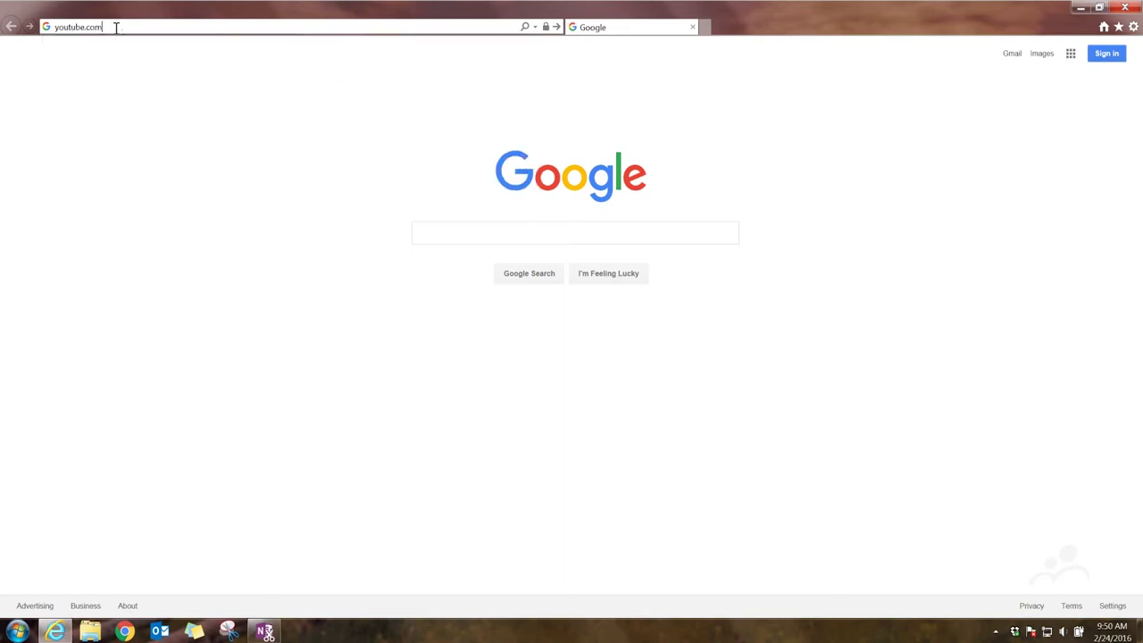
key(Return)
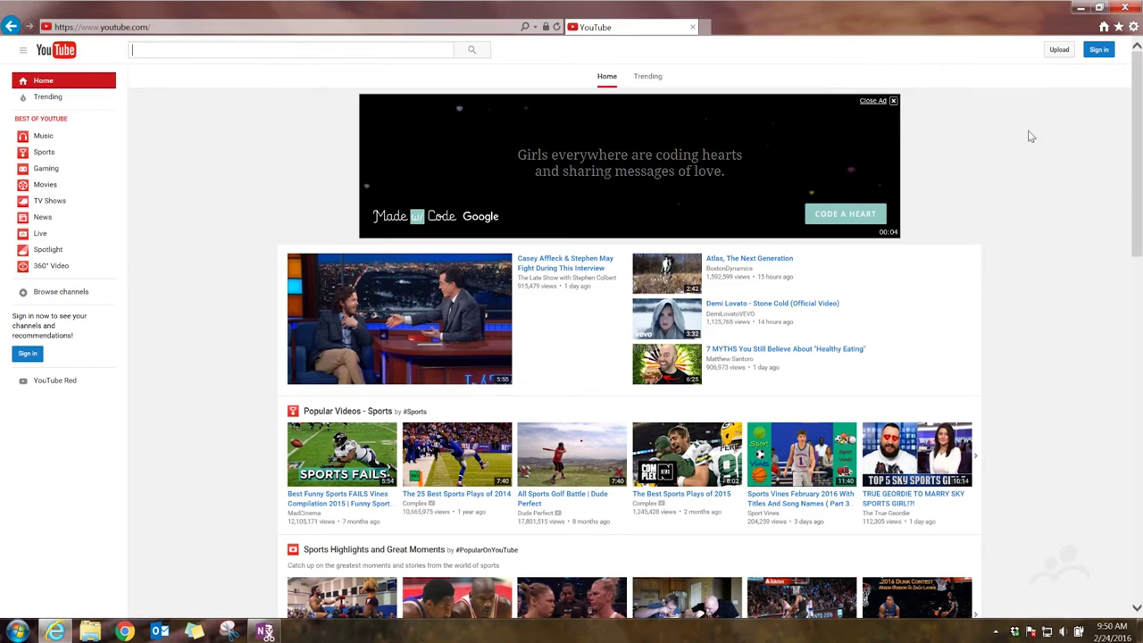
click(1100, 52)
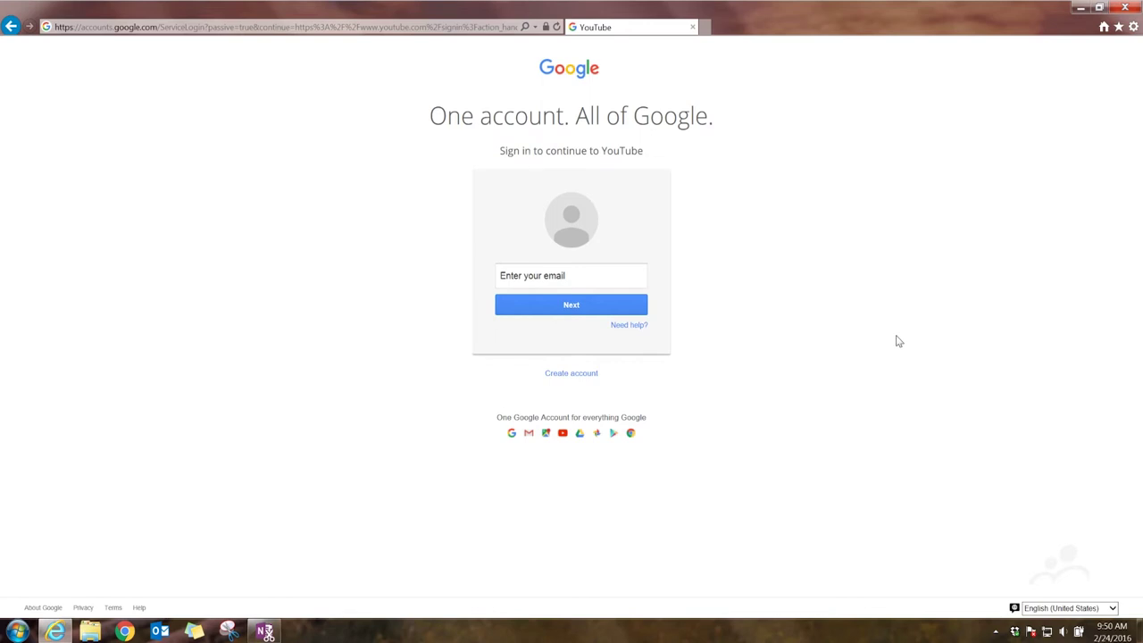
Start a new Google account and enter the first name, last name and email address.
click(566, 379)
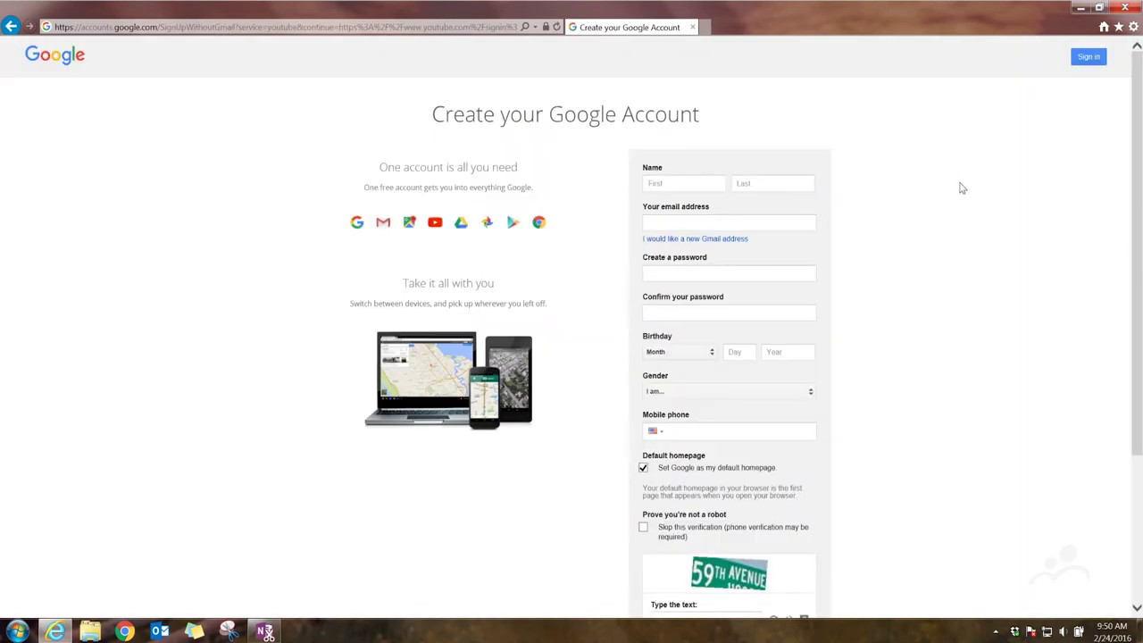
click(702, 183)
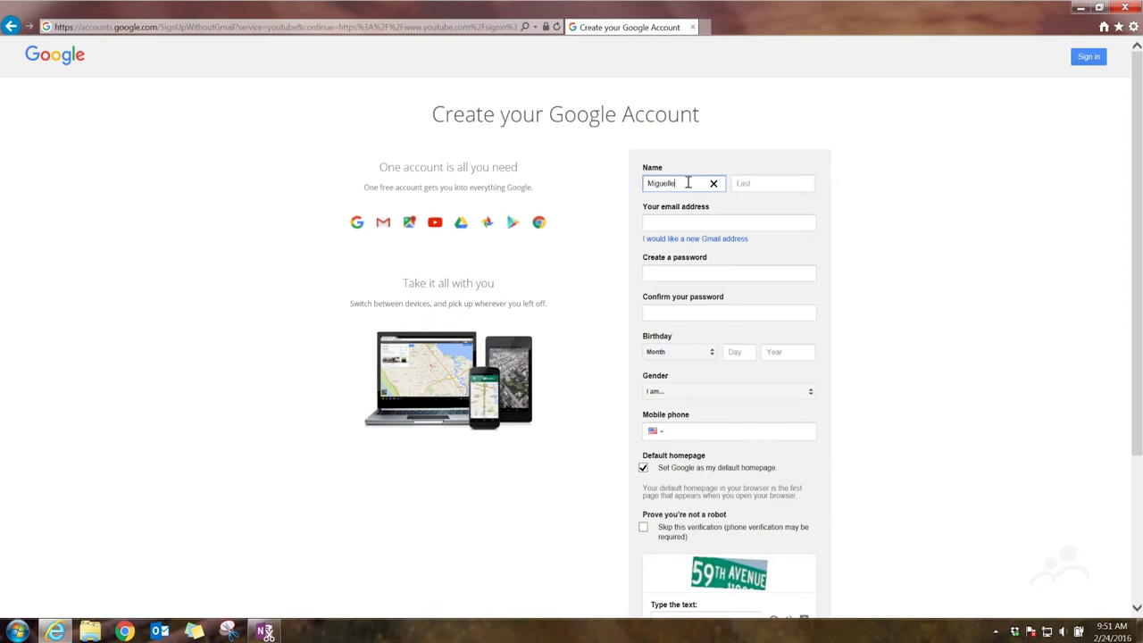
key(Tab)
key(Tab)
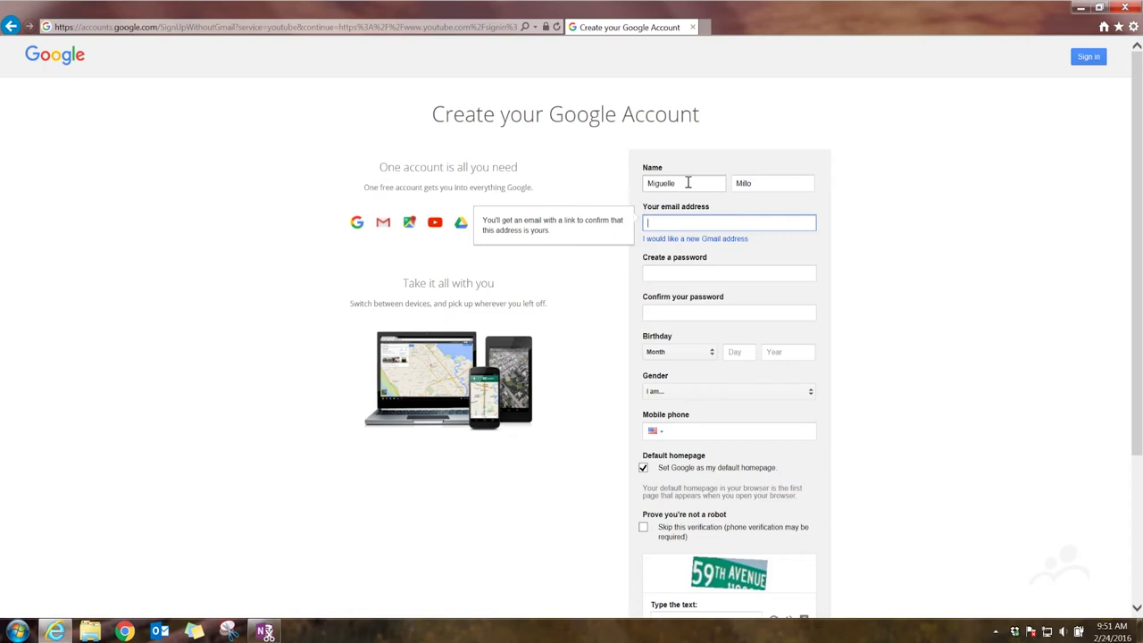
key(Tab)
key(Tab)
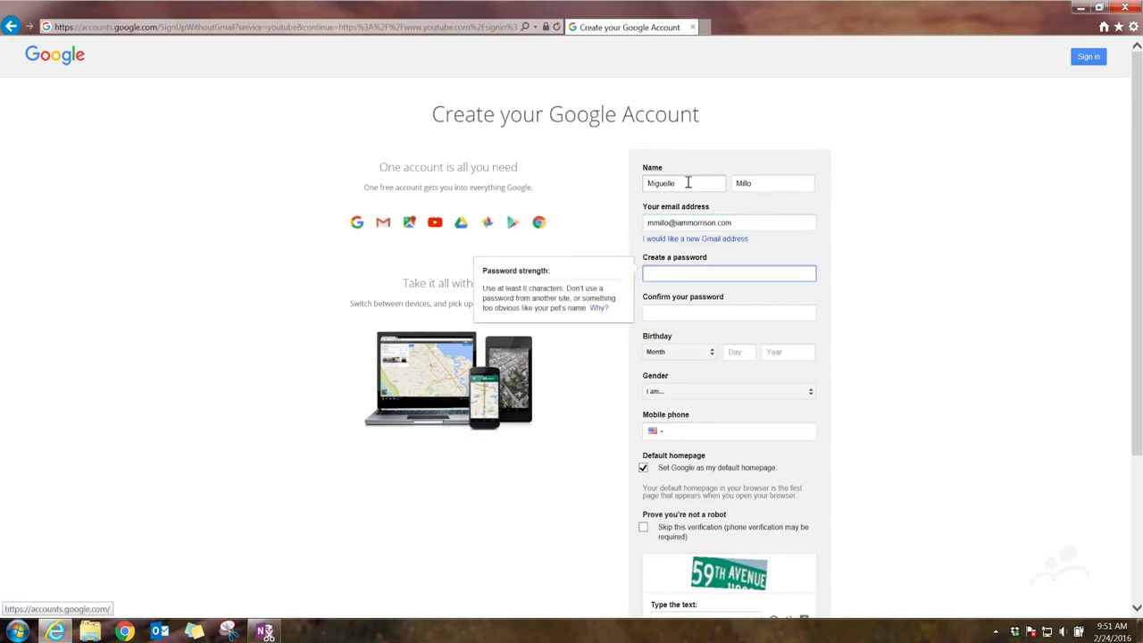
text(●●●●●●●●●●●)
key(Tab)
text(●●●●●●●)
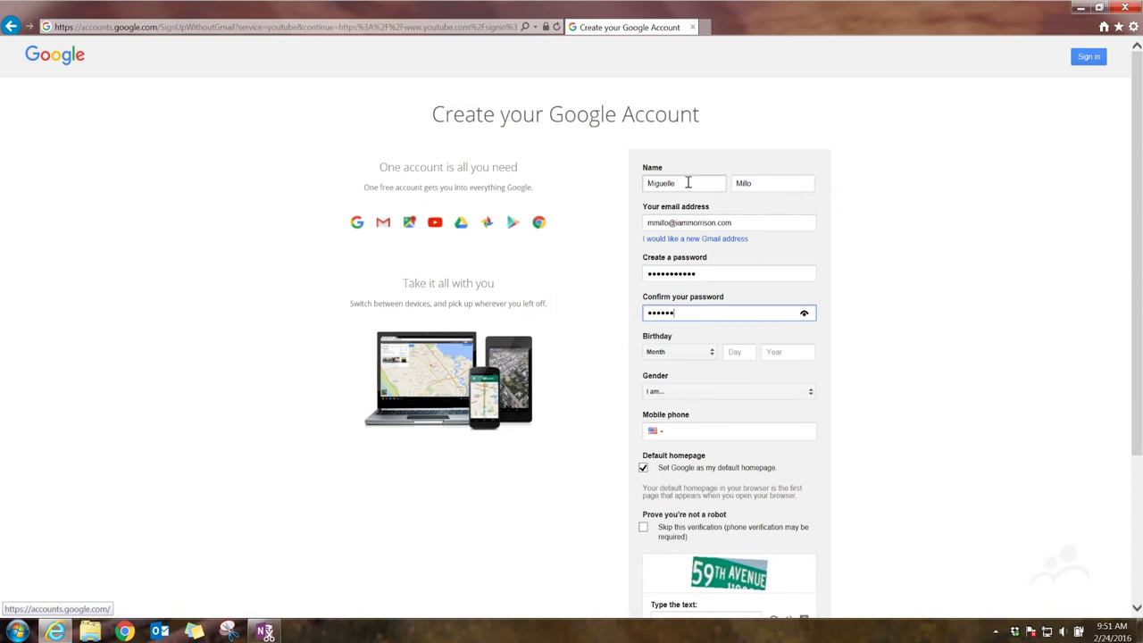
text(●●●●)
key(Tab)
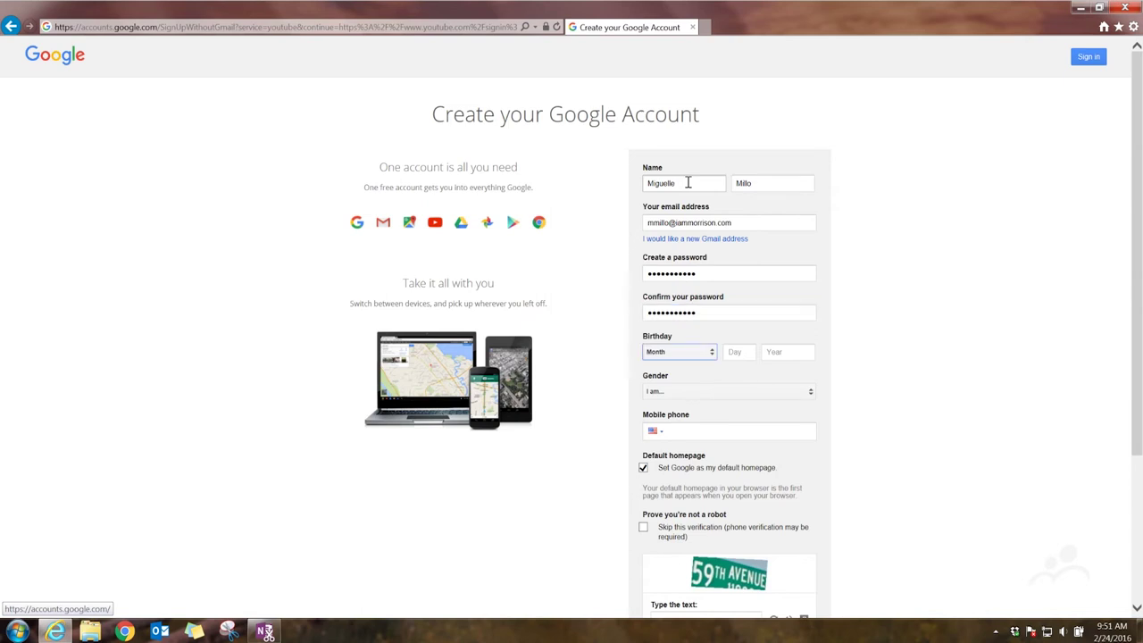
key(n)
key(Tab)
text(22)
key(Tab)
text(1988)
key(Tab)
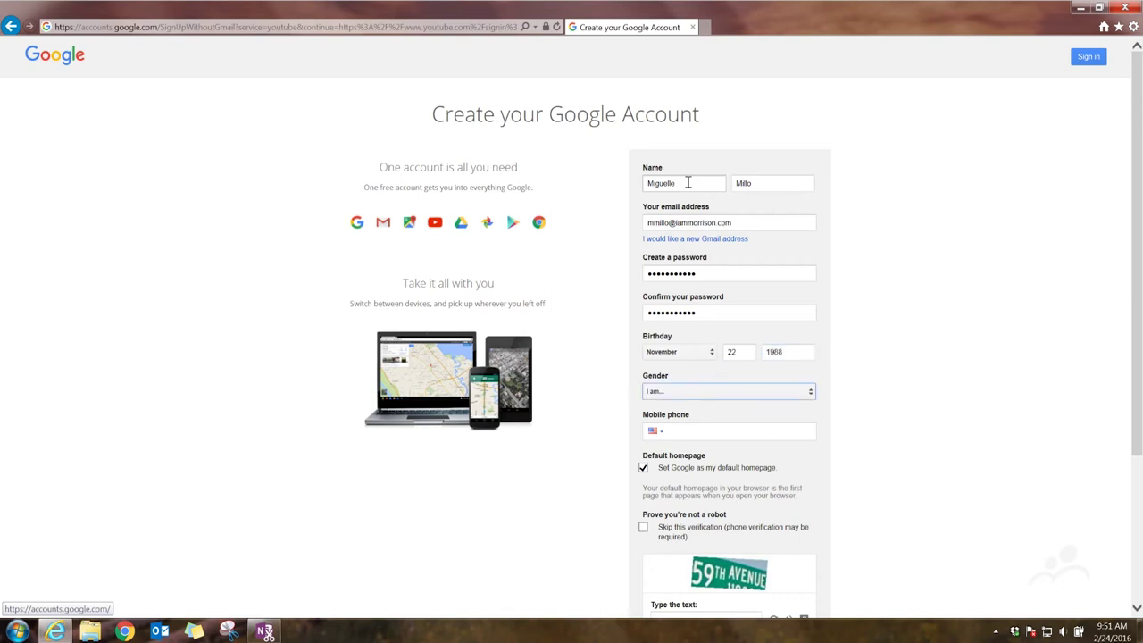
Choose Male as the gender and enter the mobile phone number.
key(m)
key(Tab)
key(Tab)
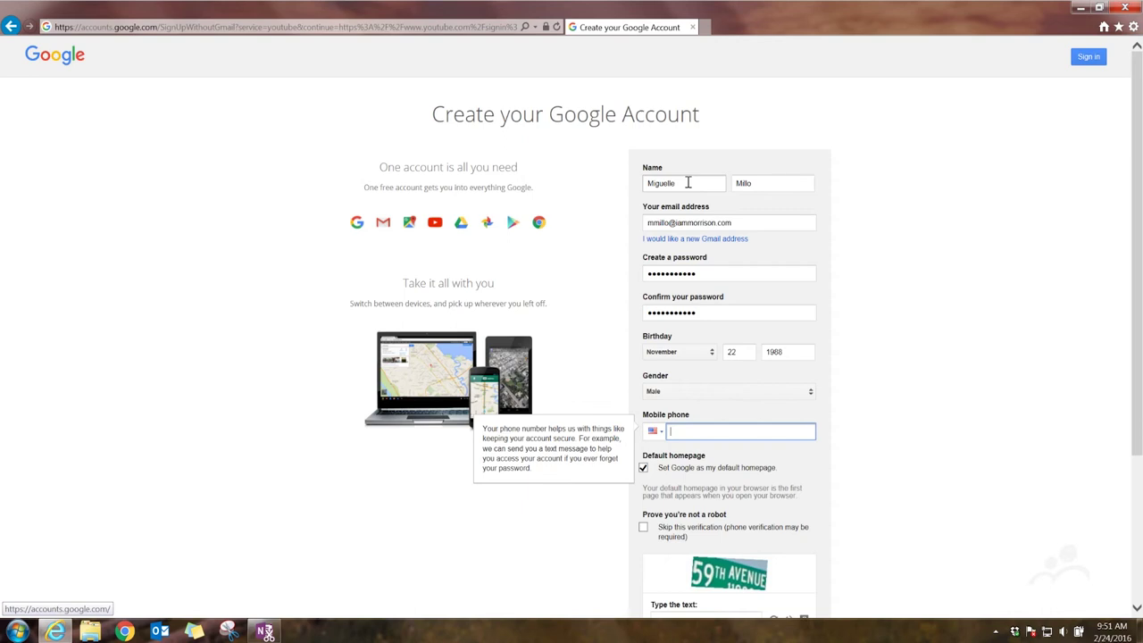
text(404-555-5555)
scroll(921, 204, down, 3)
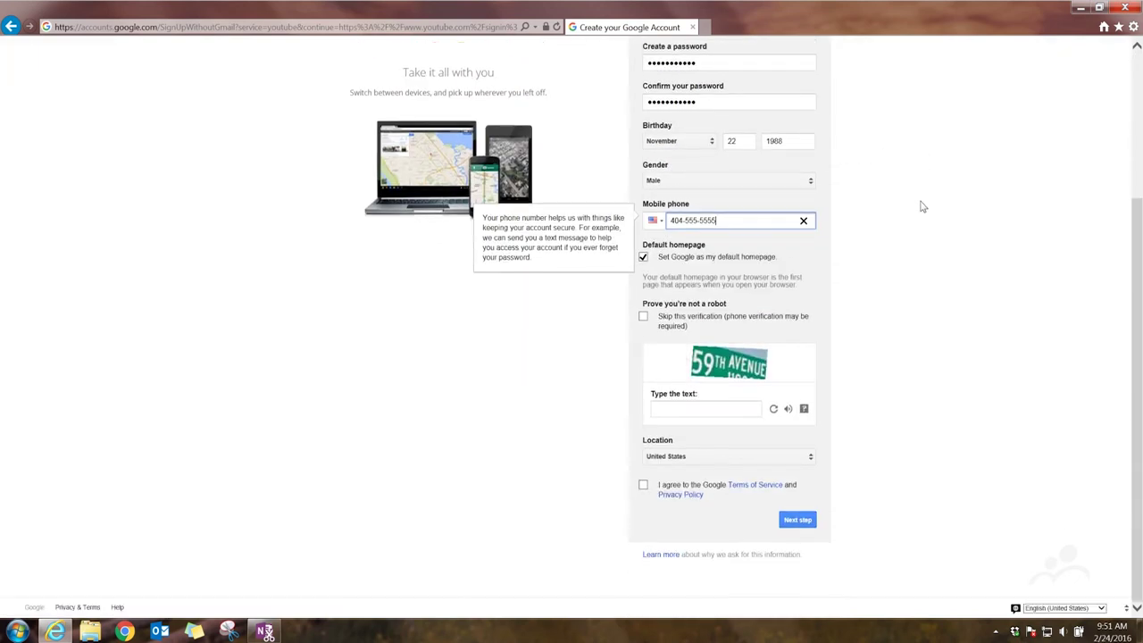
Untick the default-homepage option, answer the captcha, accept the Terms and submit the form.
click(643, 258)
click(644, 258)
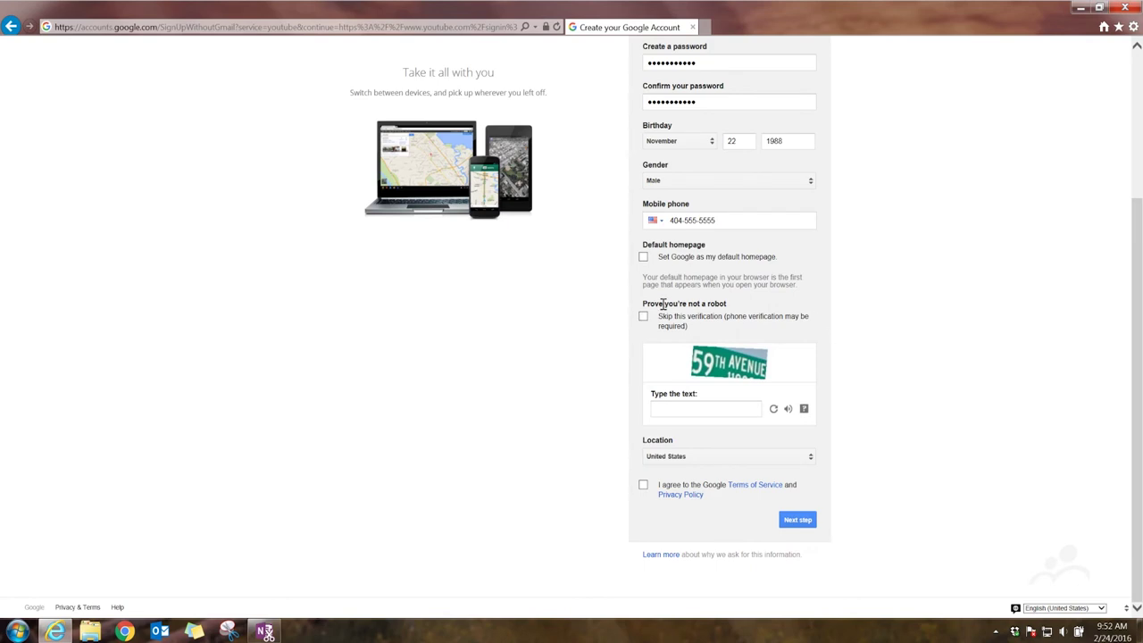
click(679, 408)
text(59th )
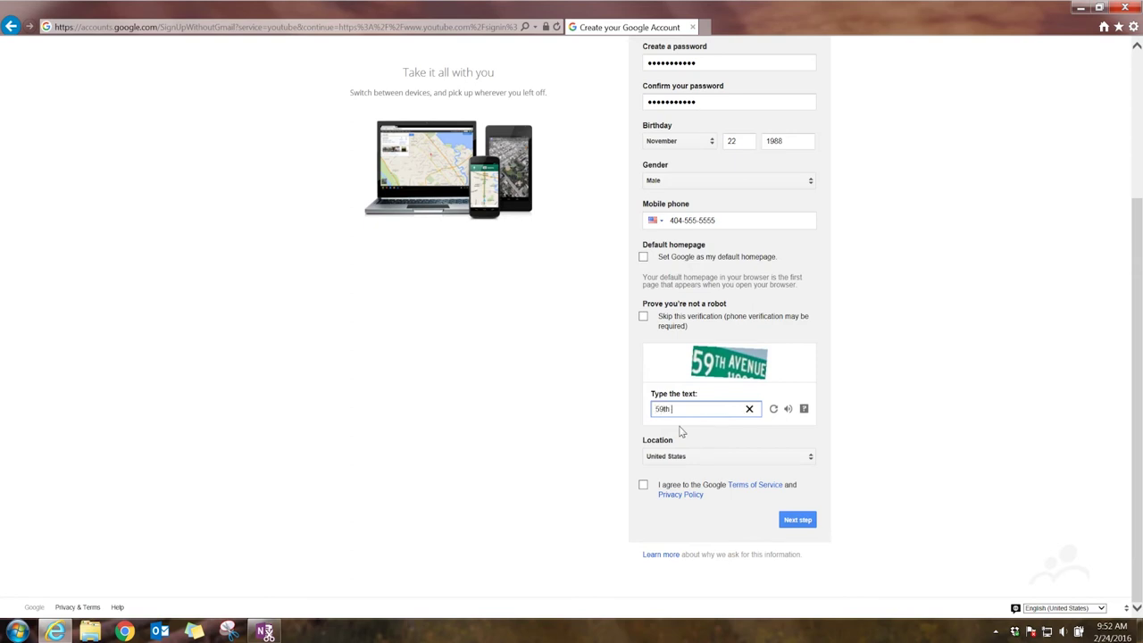
text(avenue)
click(644, 488)
click(801, 524)
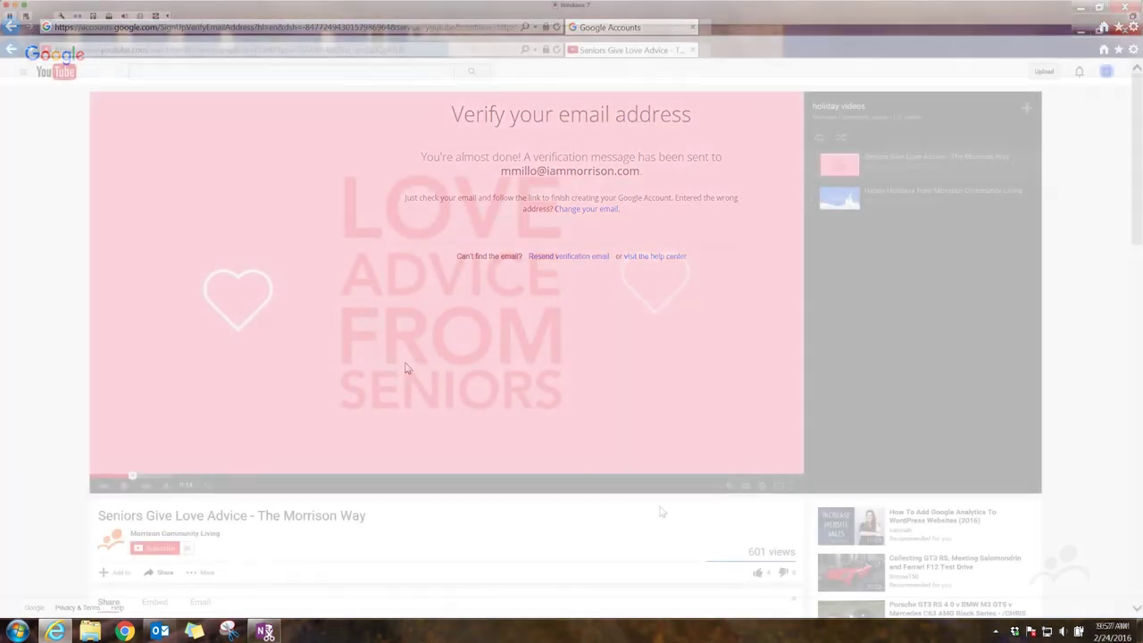
Post the public comment "I love this video!" under the video.
scroll(661, 510, down, 5)
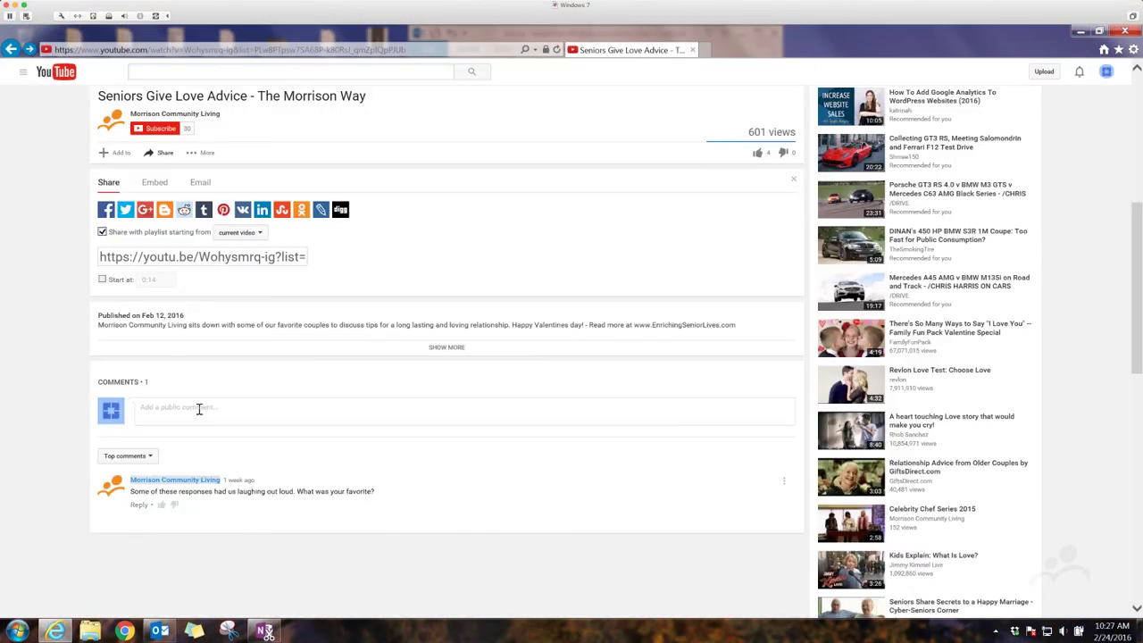
click(199, 409)
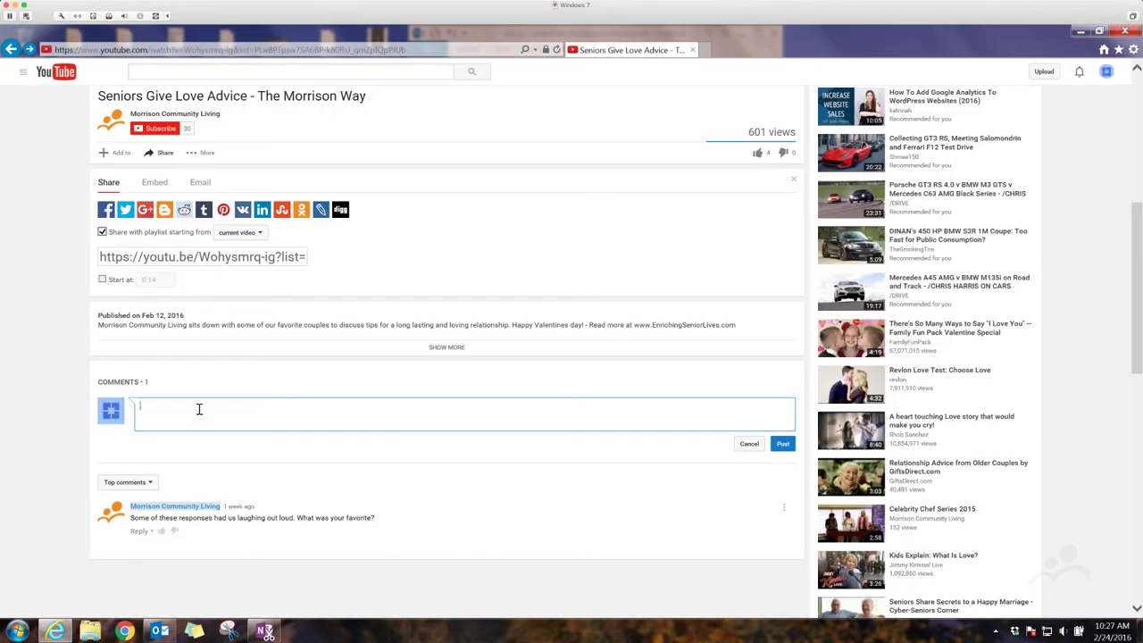
text(I love this video!)
click(783, 443)
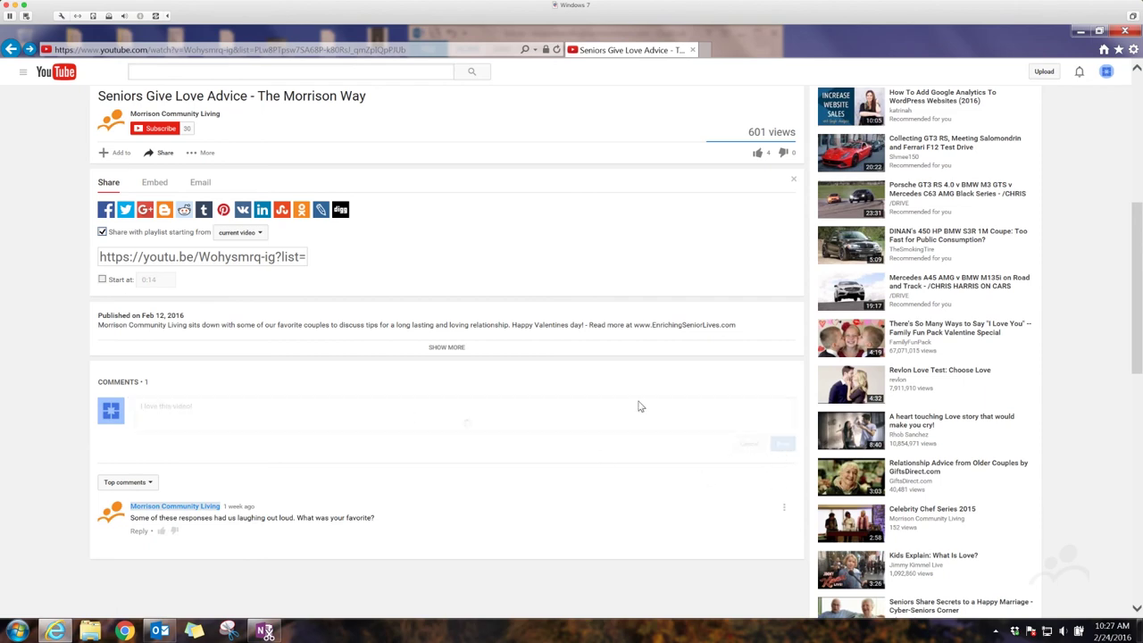
scroll(638, 407, up, 5)
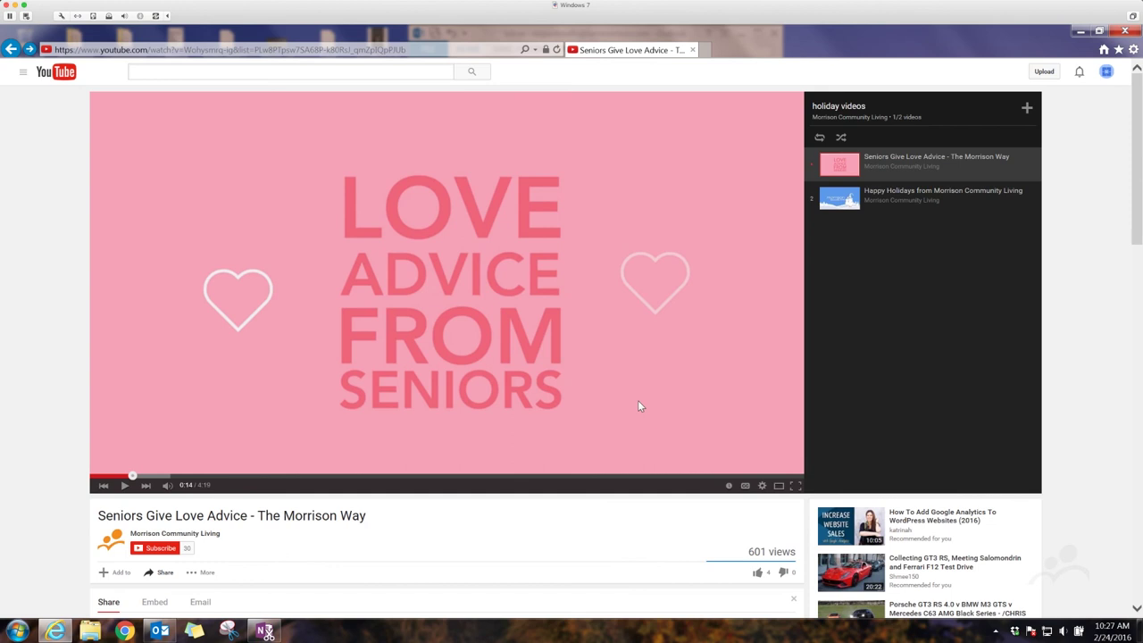
Like the Seniors Give Love Advice video and subscribe to Morrison Community Living.
click(757, 573)
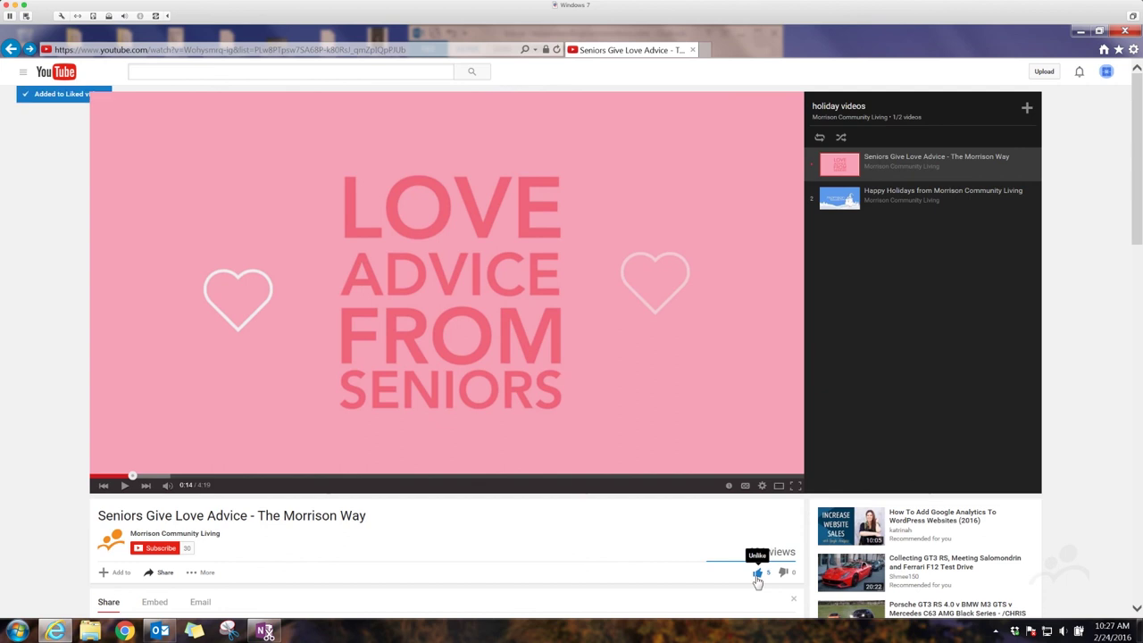
click(154, 549)
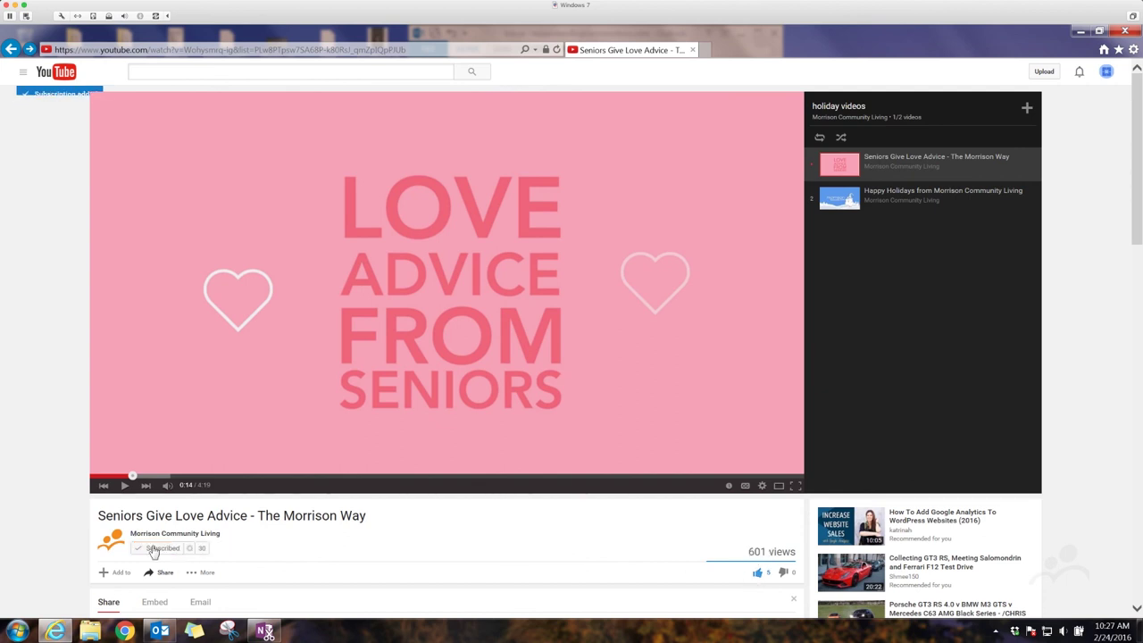